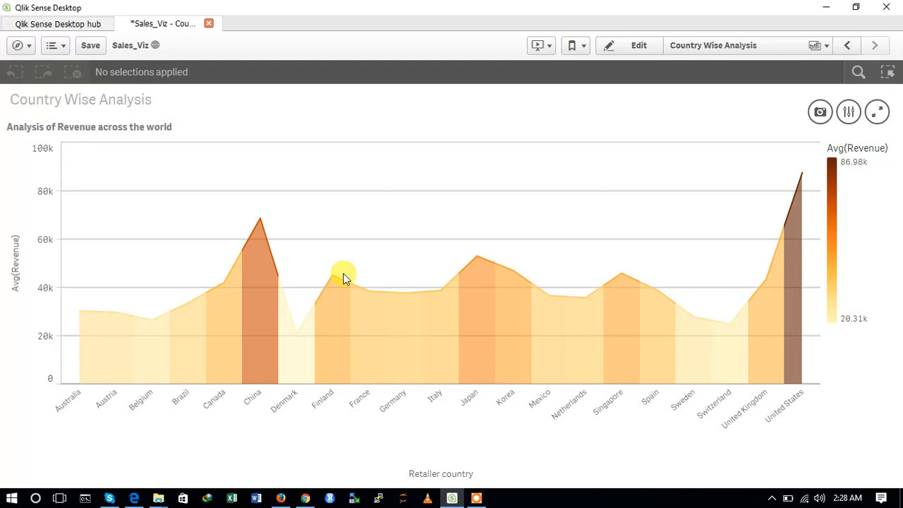
Step: Create a new sheet titled "Pivot Tables" and open it
{"action": "left_click", "coordinate": [736, 50]}
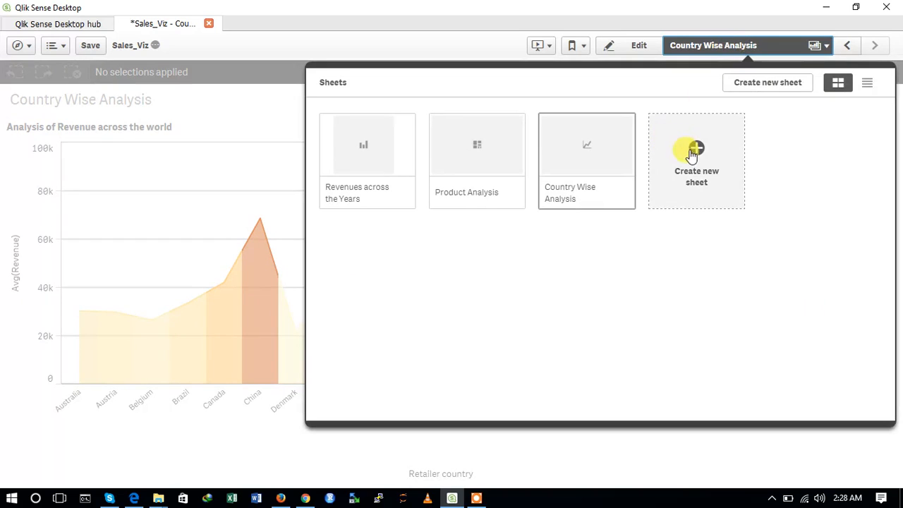
{"action": "left_click", "coordinate": [692, 152]}
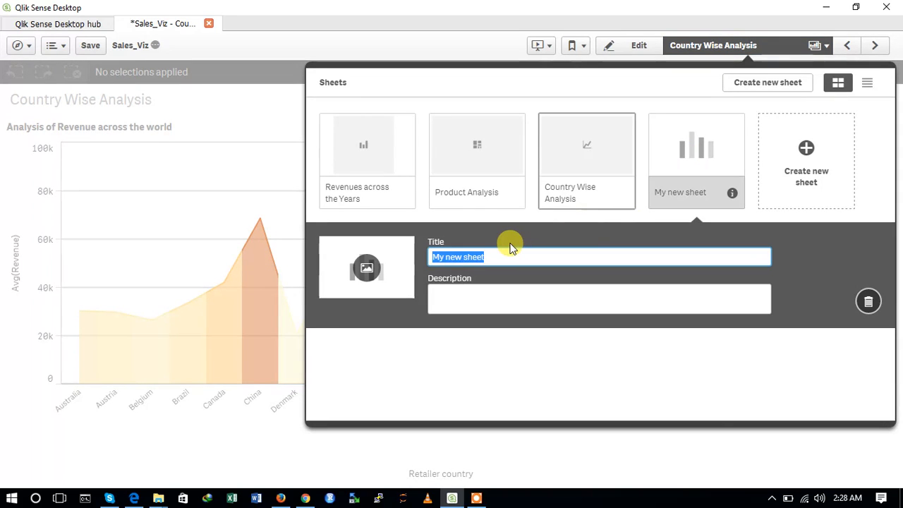
{"action": "type", "text": "Pivot T"}
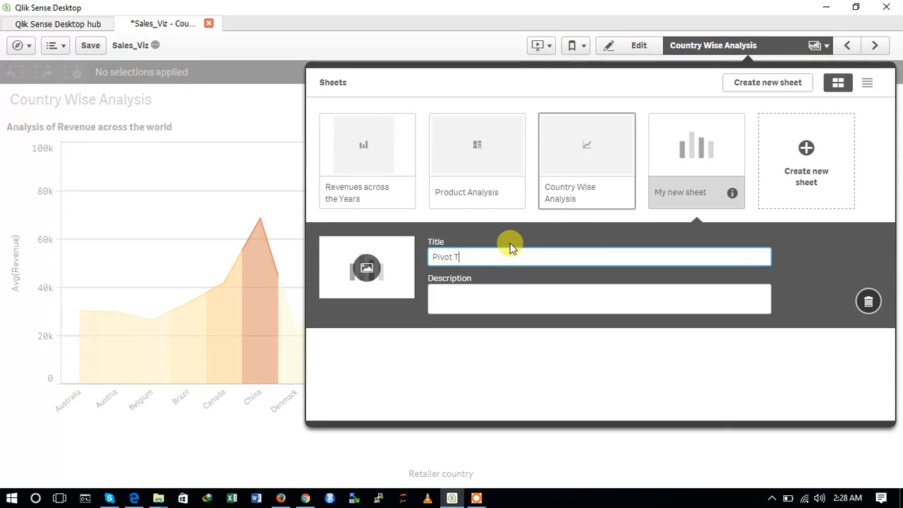
{"action": "type", "text": "ables"}
{"action": "left_click", "coordinate": [656, 384]}
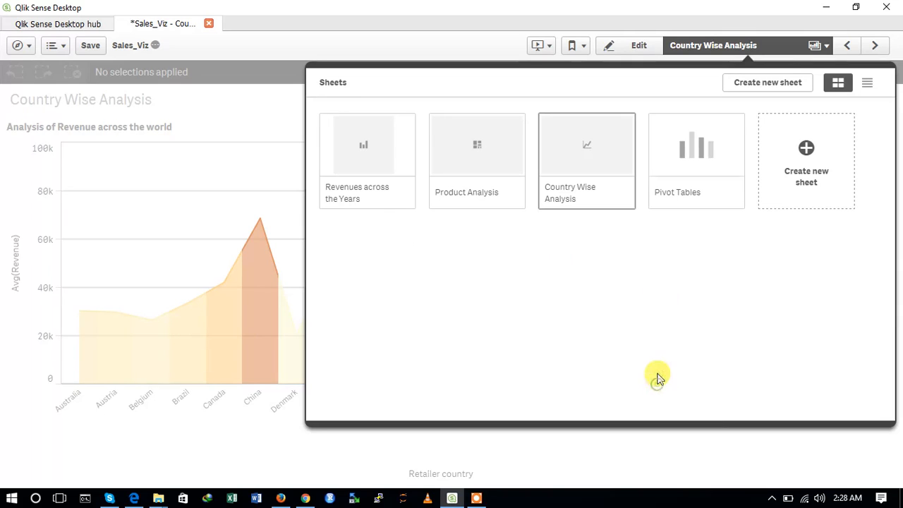
{"action": "left_click", "coordinate": [687, 135]}
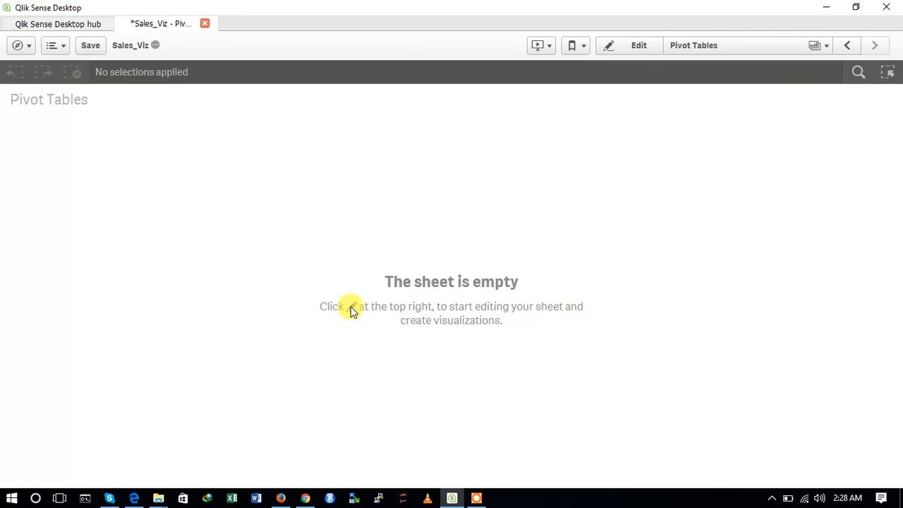
Step: Put the empty sheet into edit mode and add a pivot table to it
{"action": "left_click", "coordinate": [608, 49]}
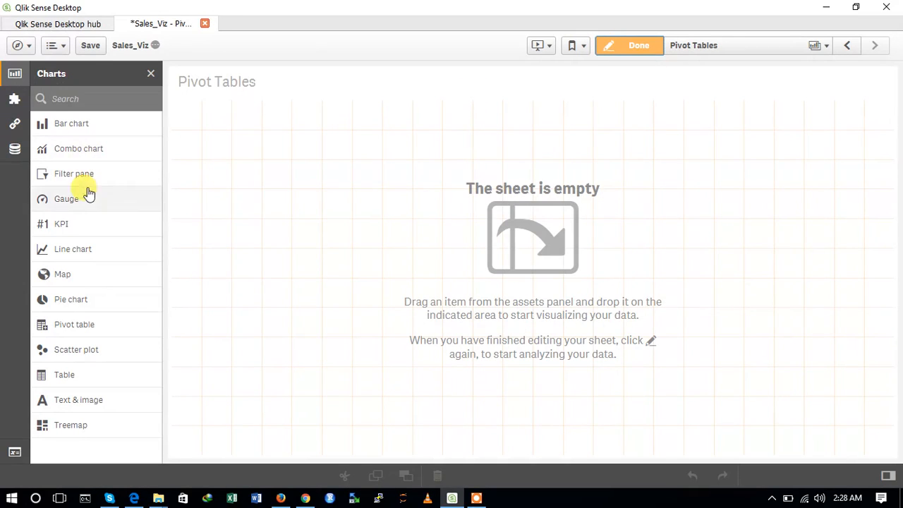
{"action": "left_click", "coordinate": [79, 330]}
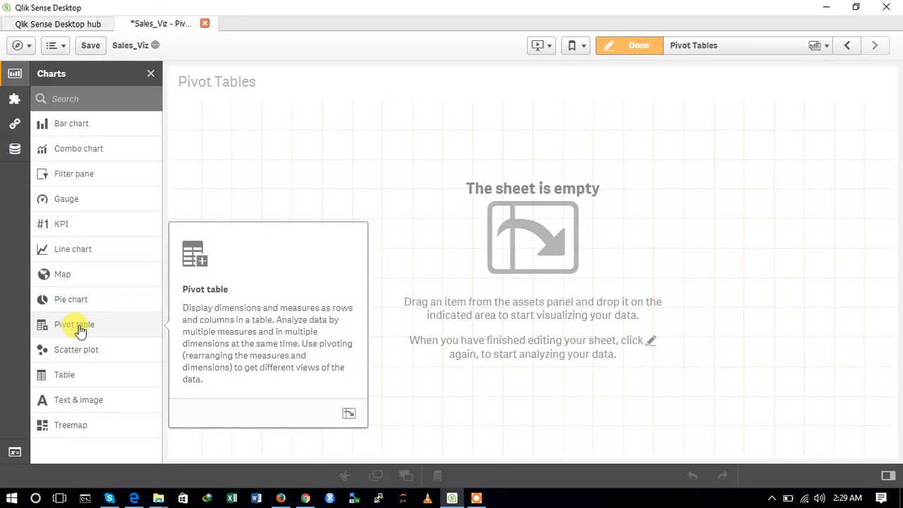
{"action": "left_click", "coordinate": [348, 414]}
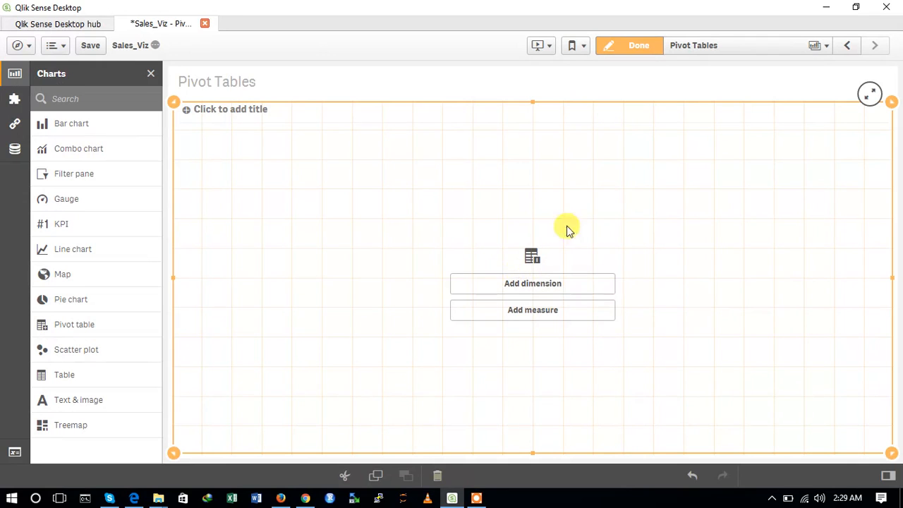
Step: Add the average of Revenue, Avg(Revenue), as the pivot table's measure
{"action": "left_click", "coordinate": [888, 477]}
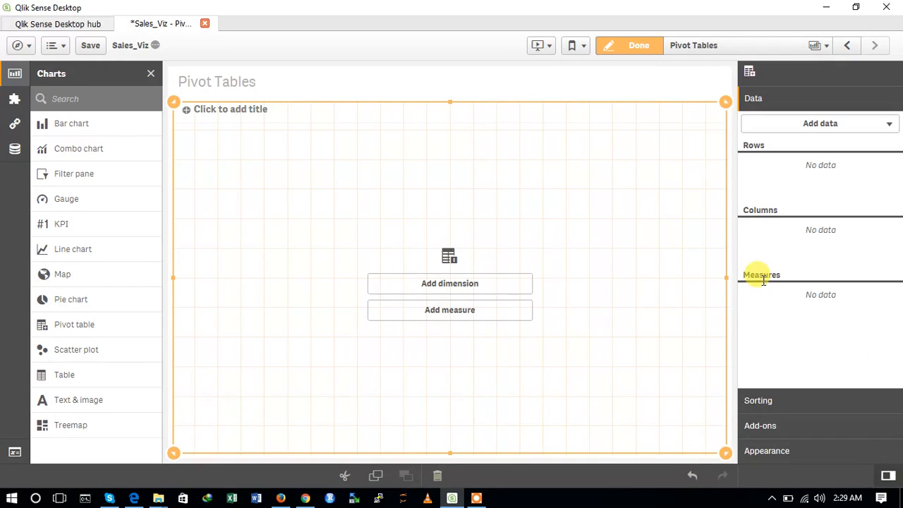
{"action": "left_click", "coordinate": [817, 126]}
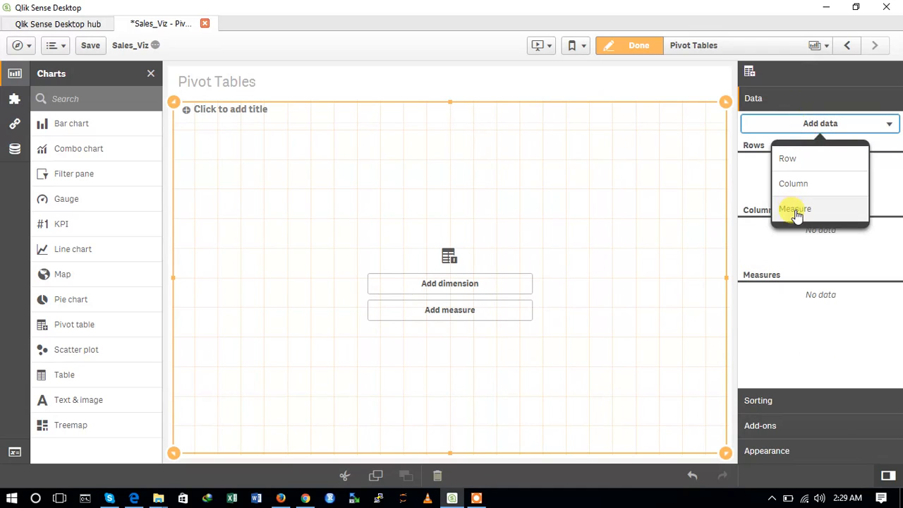
{"action": "left_click", "coordinate": [797, 208]}
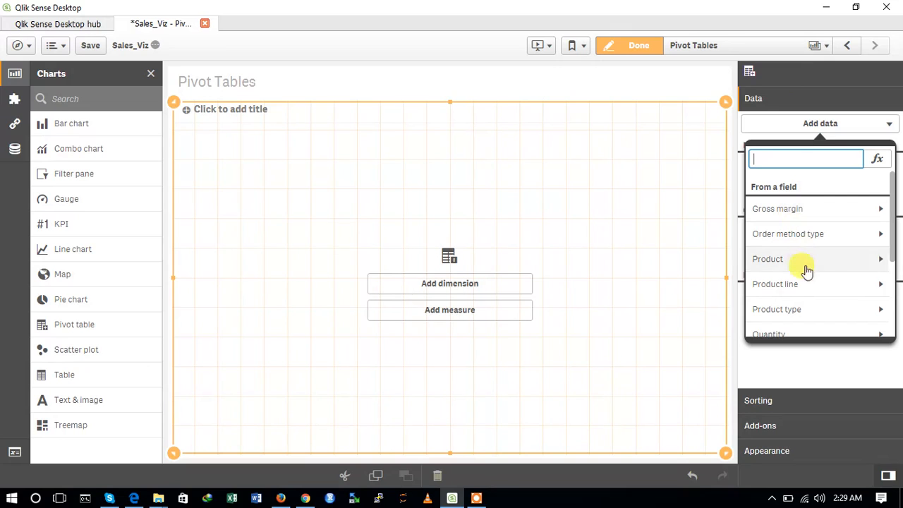
{"action": "scroll", "coordinate": [806, 288], "scroll_direction": "down", "scroll_amount": 3}
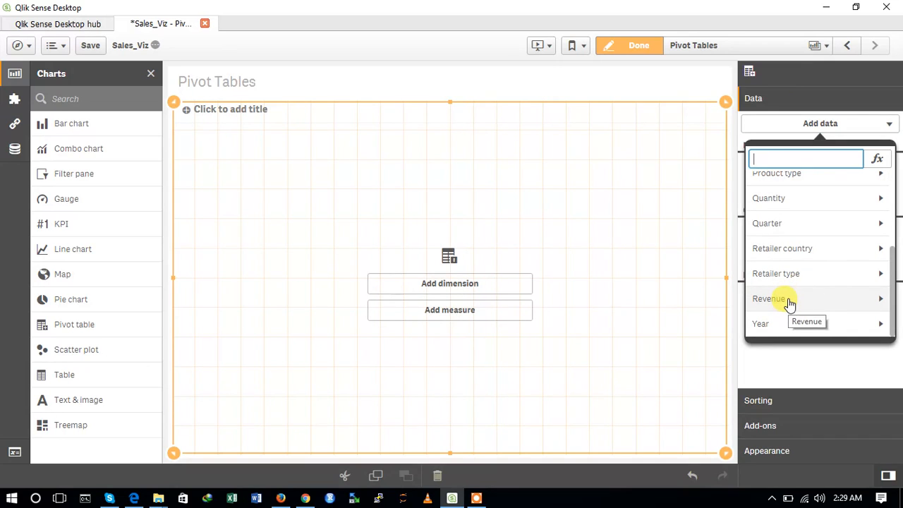
{"action": "left_click", "coordinate": [790, 302]}
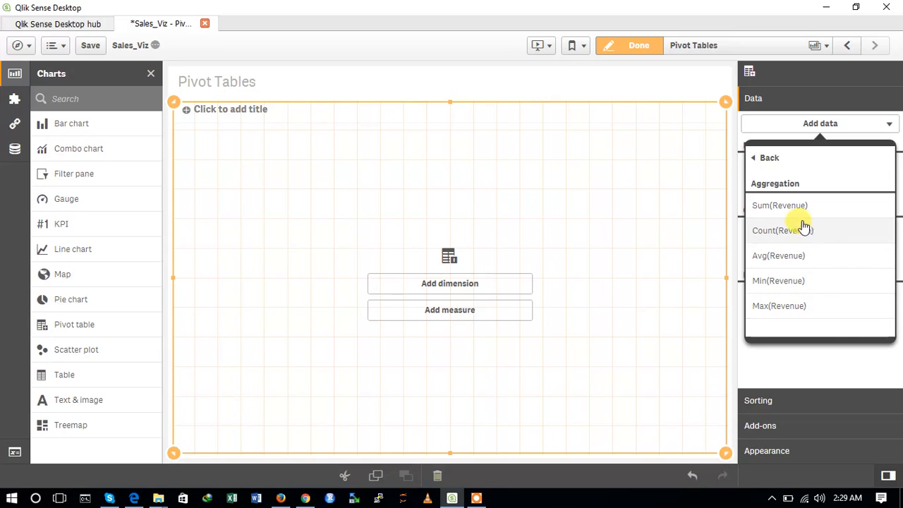
{"action": "left_click", "coordinate": [777, 256]}
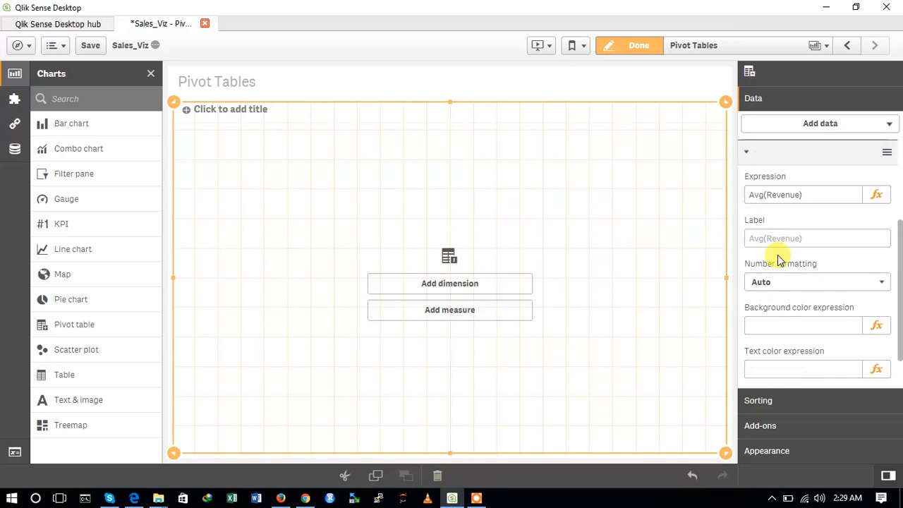
Step: Add the Retailer country field as the pivot table's row dimension and dismiss the update notification
{"action": "left_click", "coordinate": [813, 128]}
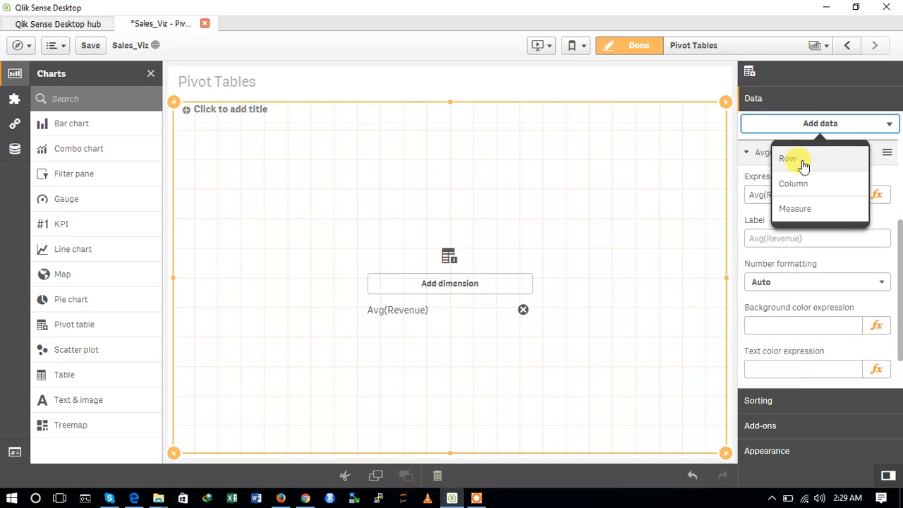
{"action": "left_click", "coordinate": [804, 162]}
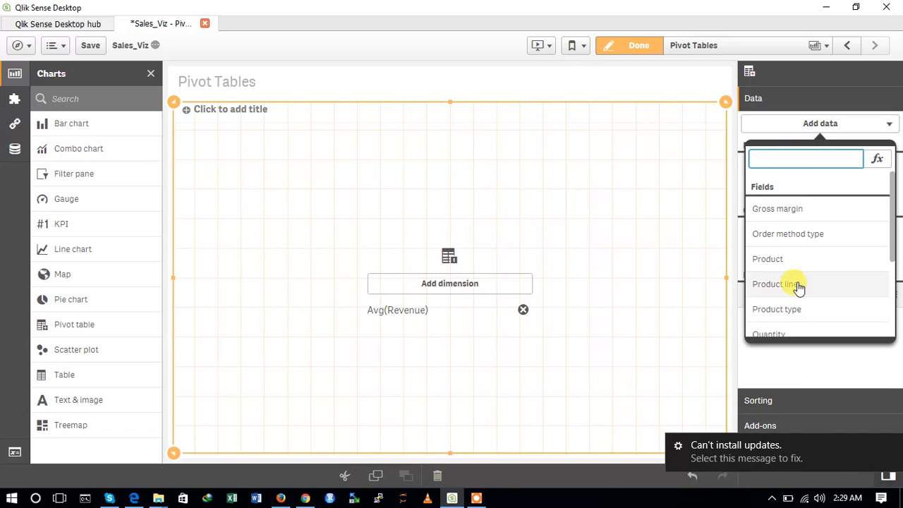
{"action": "scroll", "coordinate": [794, 292], "scroll_direction": "down", "scroll_amount": 3}
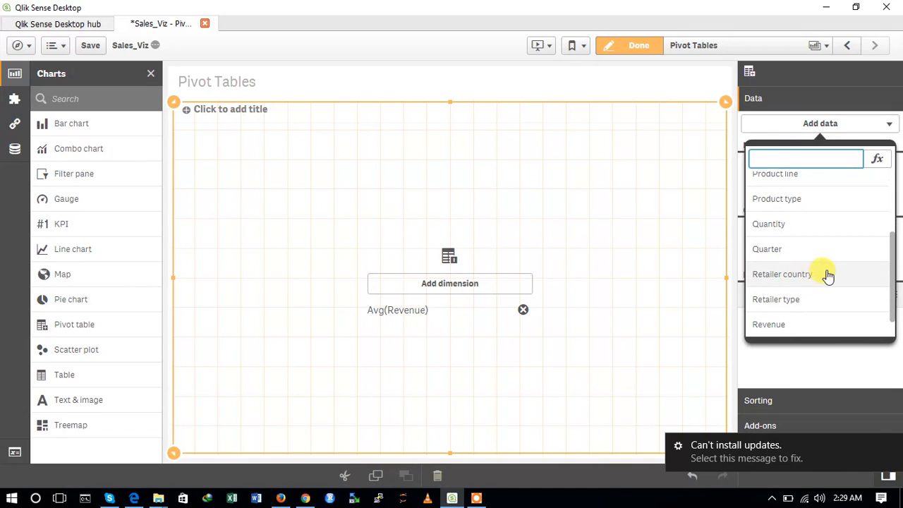
{"action": "scroll", "coordinate": [804, 286], "scroll_direction": "down", "scroll_amount": 1}
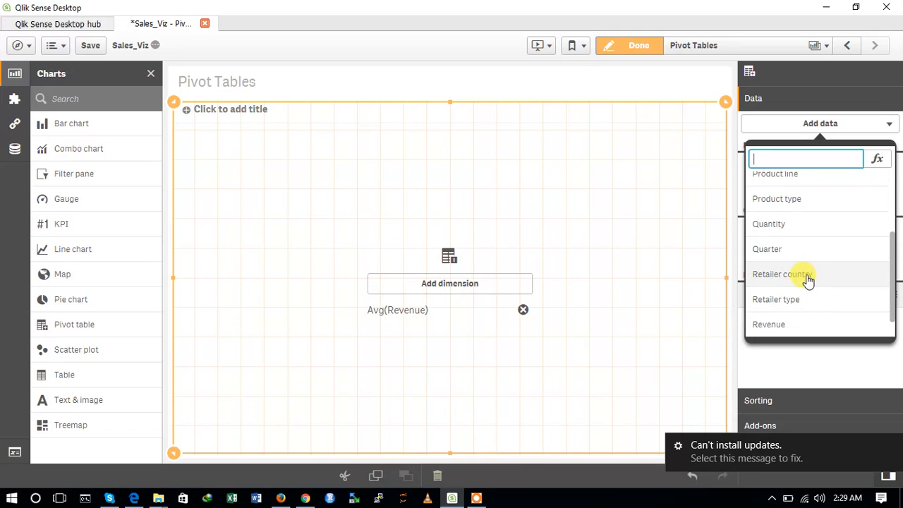
{"action": "left_click", "coordinate": [807, 280]}
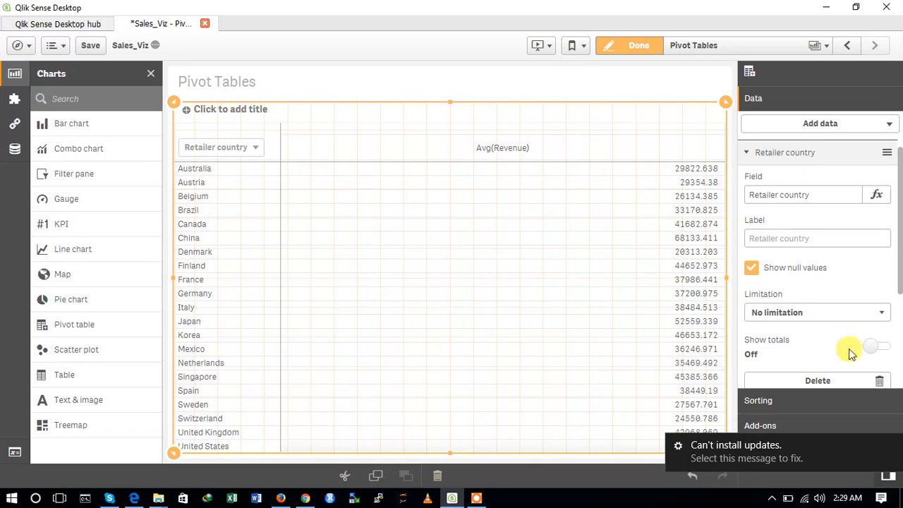
{"action": "left_click", "coordinate": [888, 445]}
Step: Add the Product line field as the pivot table's column dimension
{"action": "left_click", "coordinate": [789, 122]}
{"action": "left_click", "coordinate": [794, 185]}
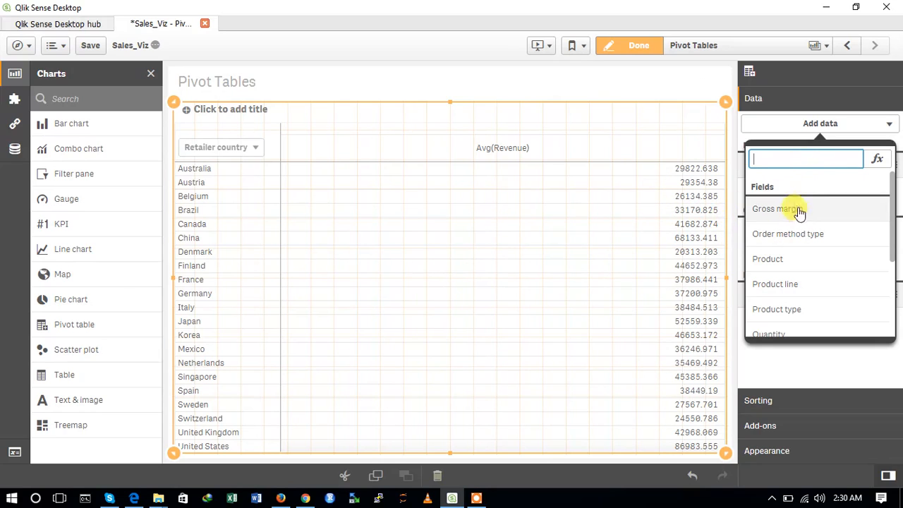
{"action": "scroll", "coordinate": [799, 285], "scroll_direction": "down", "scroll_amount": 3}
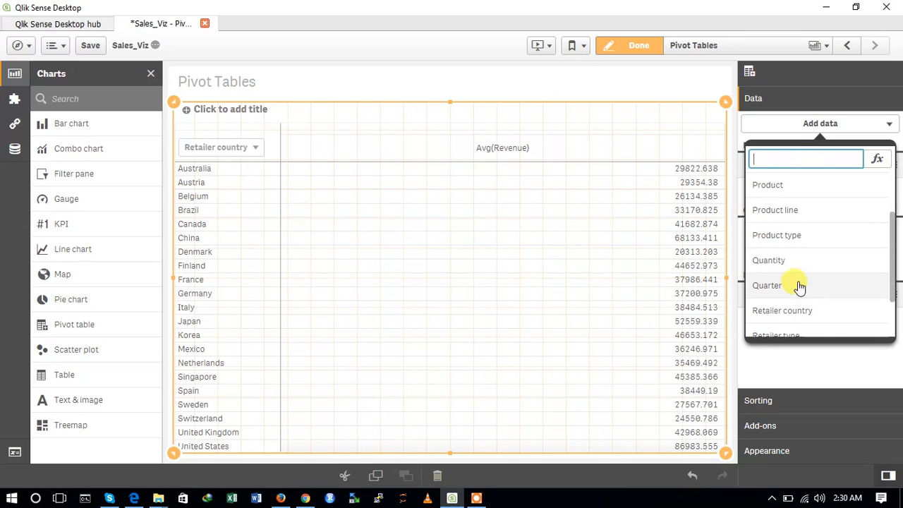
{"action": "left_click", "coordinate": [808, 215]}
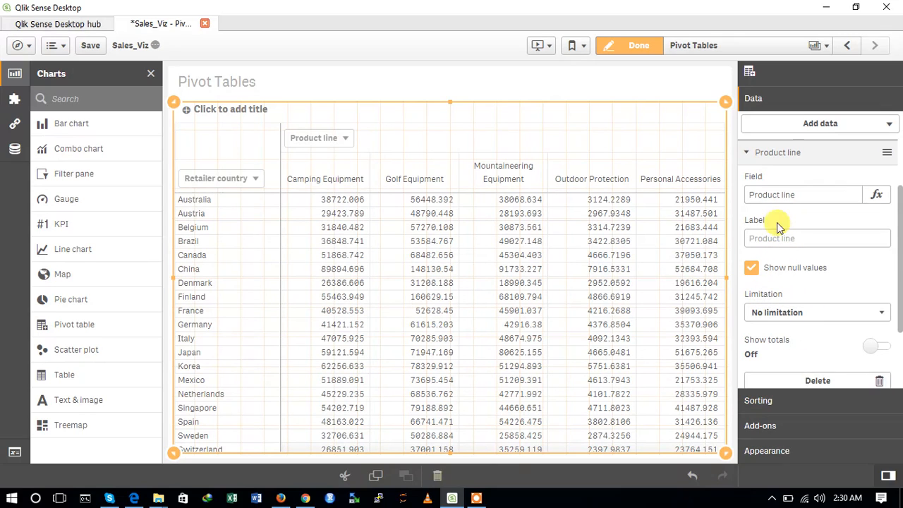
{"action": "scroll", "coordinate": [787, 307], "scroll_direction": "down", "scroll_amount": 2}
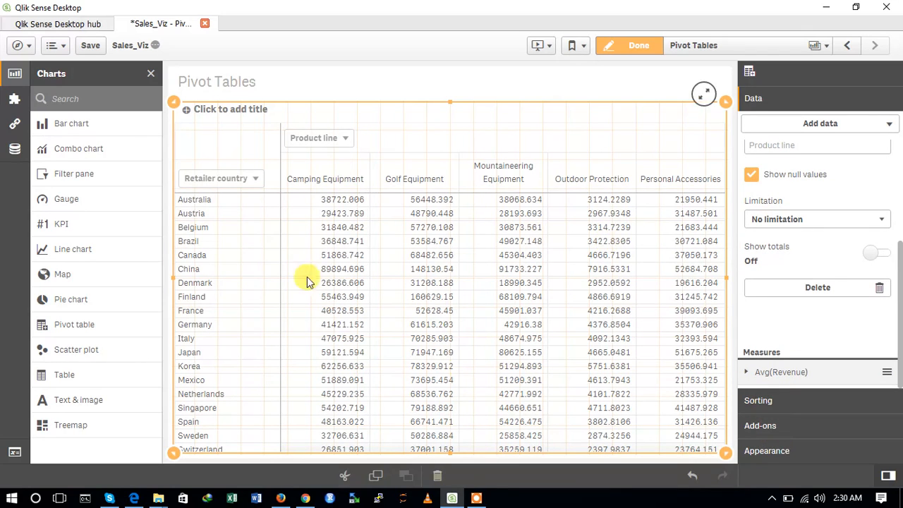
Step: Hide the pivot table's properties, save the app and finish editing the sheet
{"action": "left_click", "coordinate": [887, 478]}
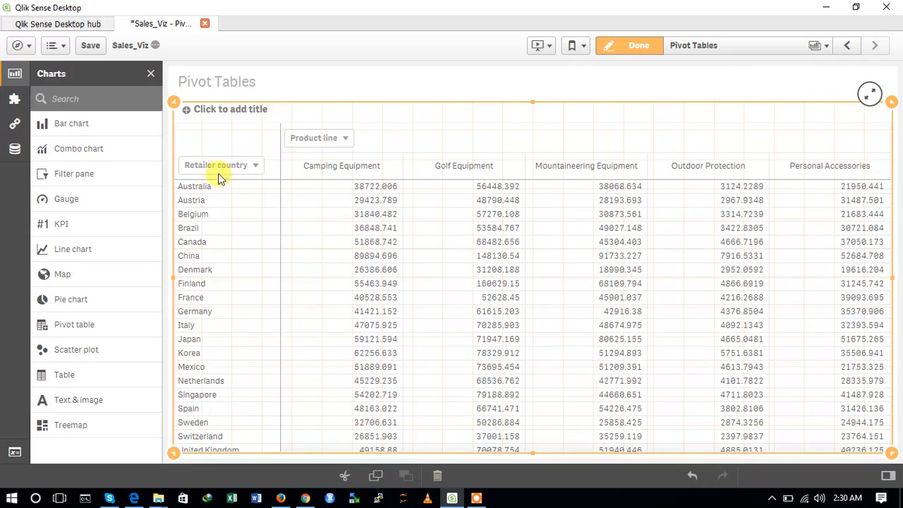
{"action": "left_click", "coordinate": [87, 50]}
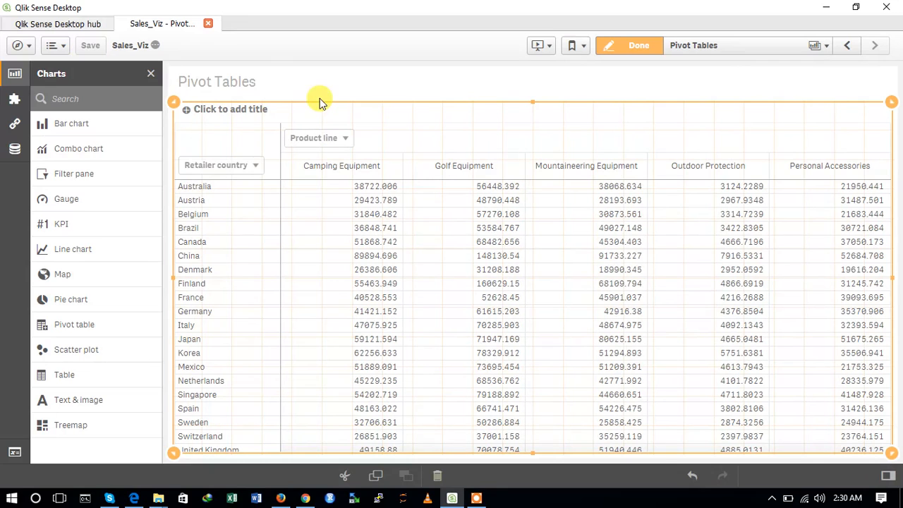
{"action": "left_click", "coordinate": [627, 49]}
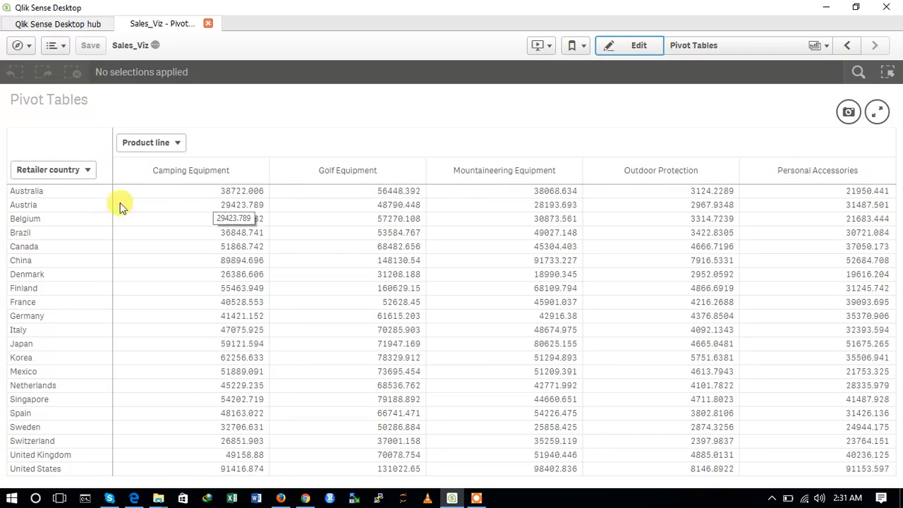
Step: Filter the pivot table by retailer country, selecting Canada first and then adding Brazil to the selection
{"action": "left_click", "coordinate": [88, 172]}
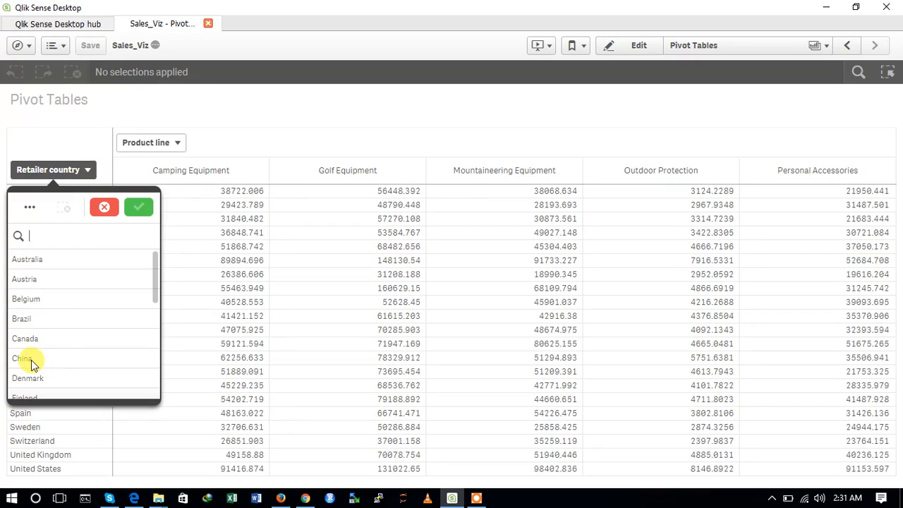
{"action": "left_click", "coordinate": [28, 339]}
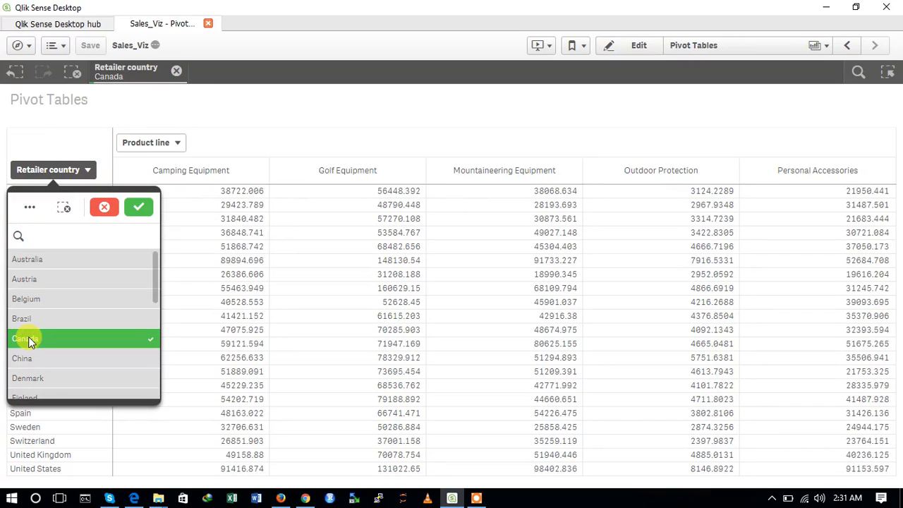
{"action": "left_click", "coordinate": [138, 207]}
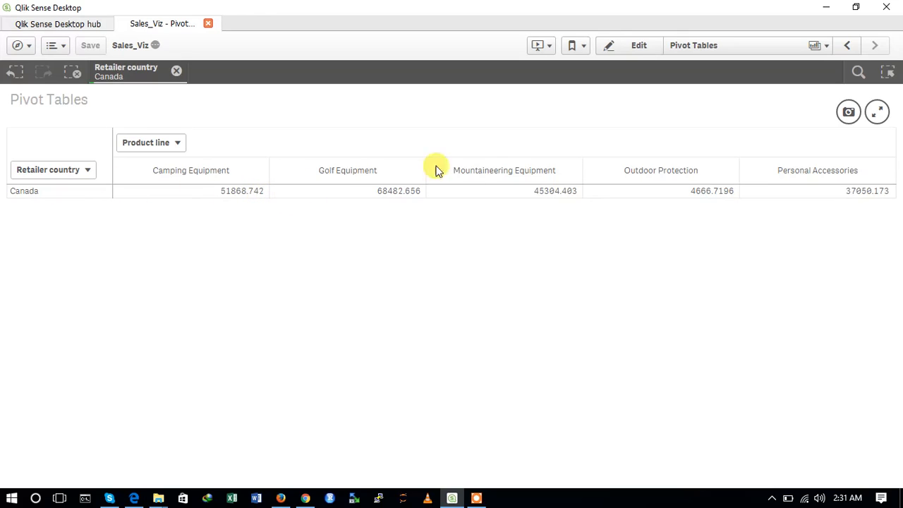
{"action": "left_click", "coordinate": [87, 173]}
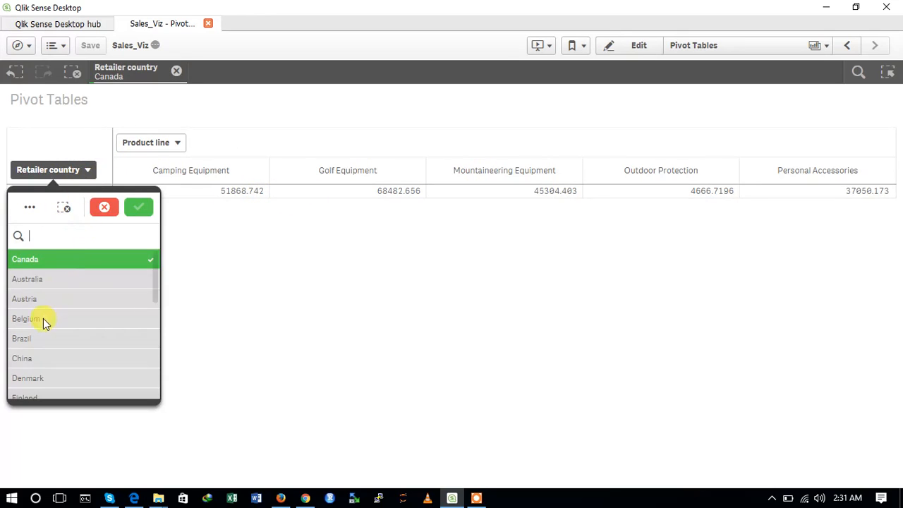
{"action": "left_click", "coordinate": [31, 342]}
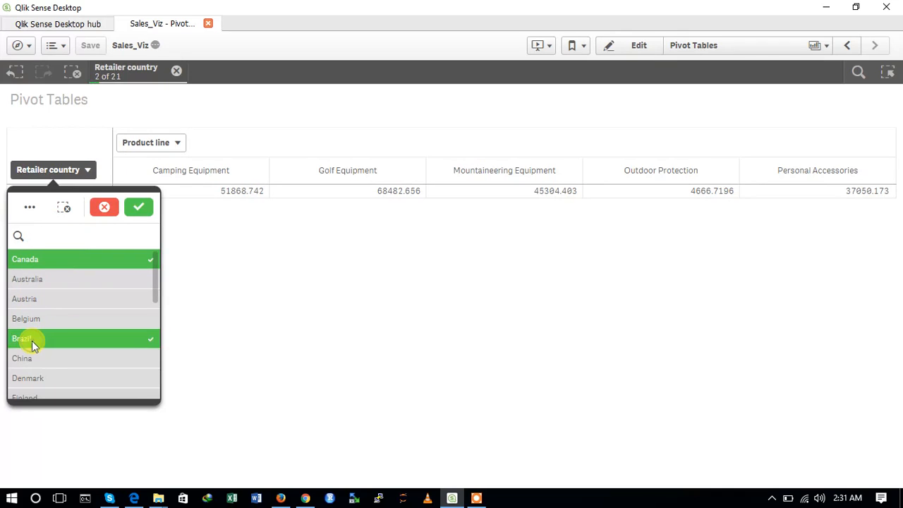
{"action": "left_click", "coordinate": [137, 209]}
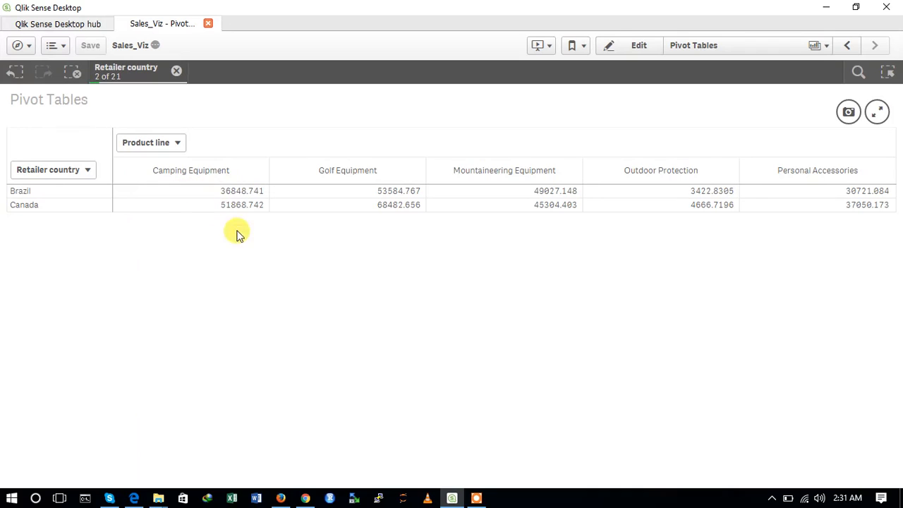
{"action": "left_click", "coordinate": [177, 144]}
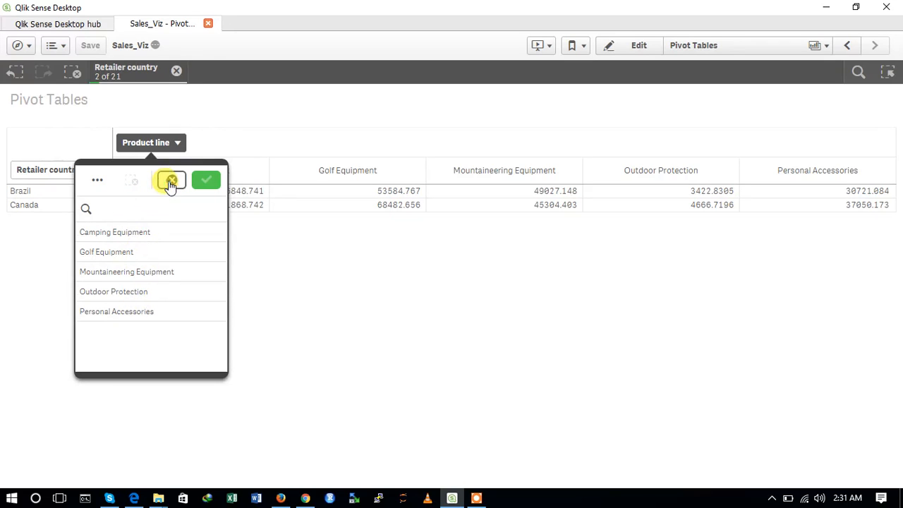
{"action": "left_click", "coordinate": [169, 182]}
{"action": "left_click", "coordinate": [88, 170]}
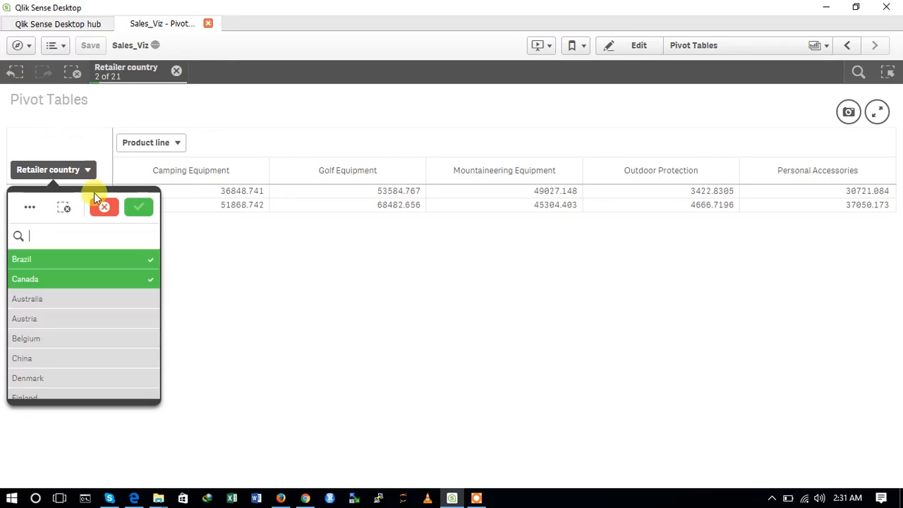
{"action": "left_click", "coordinate": [103, 206]}
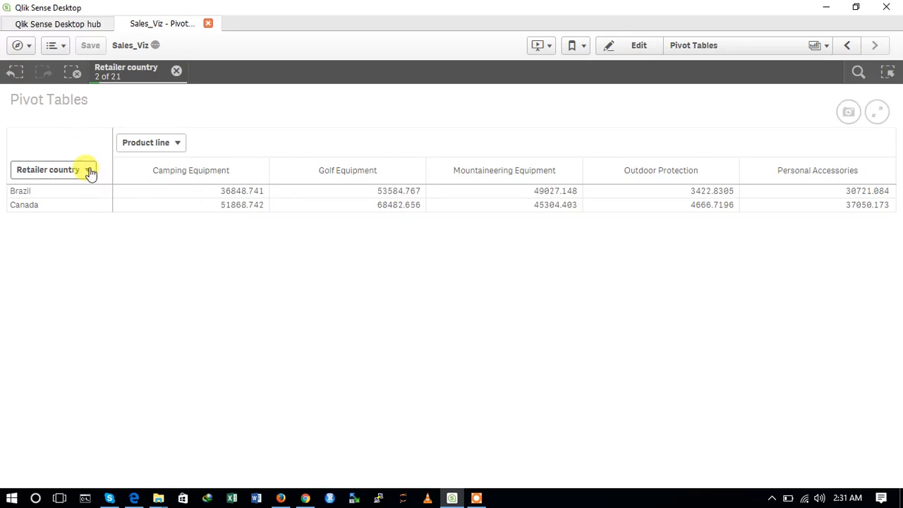